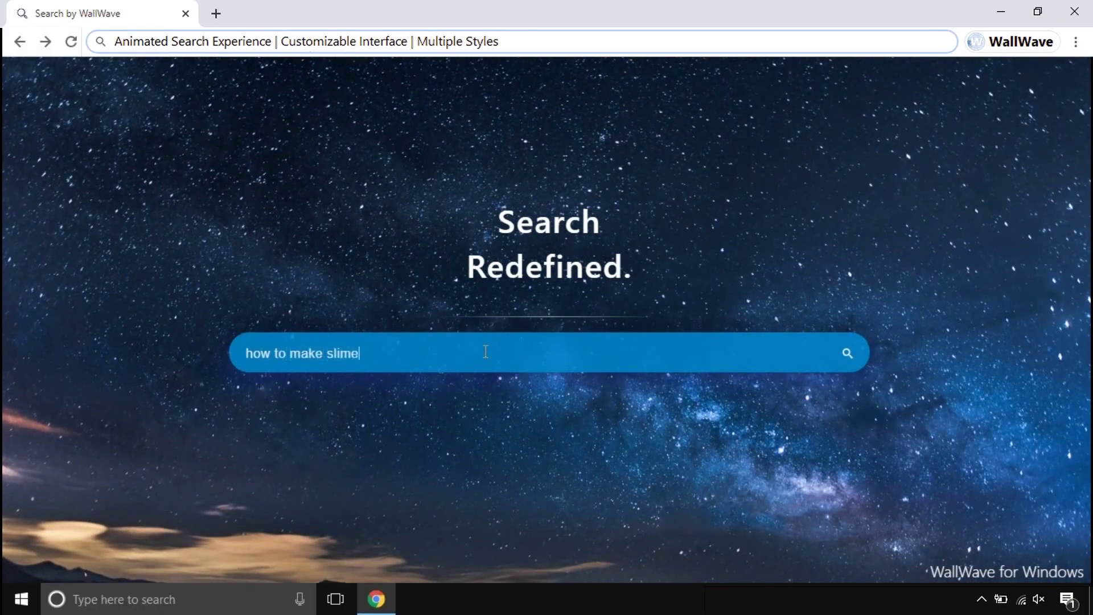
Step: Search WallWave for how to make slime and open the Golestan Province Wikipedia article
key(Return)
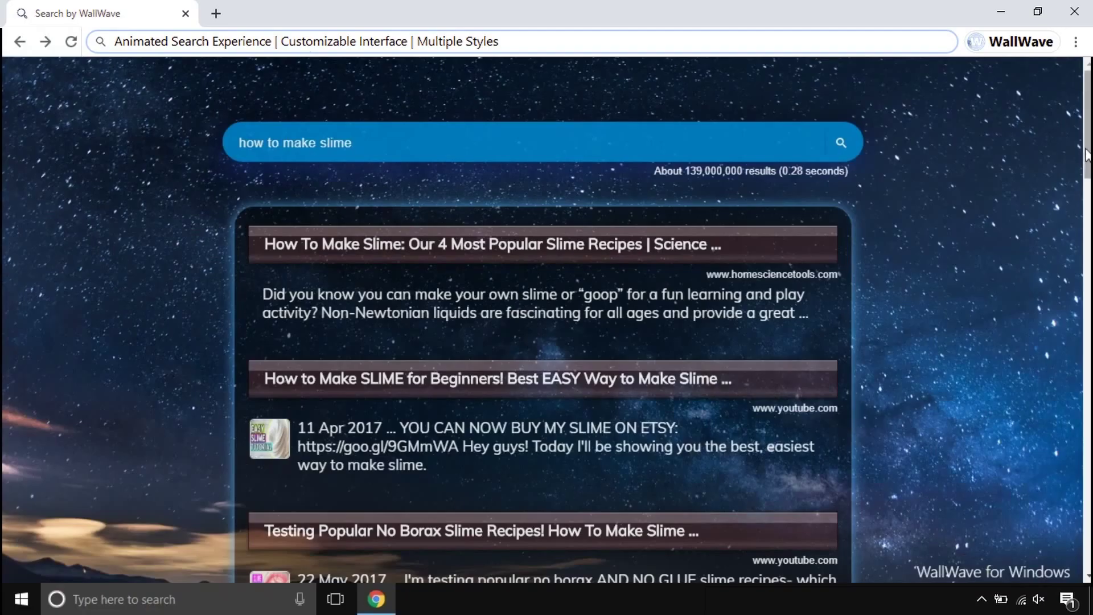
scroll(544, 299, down, 10)
scroll(543, 300, down, 10)
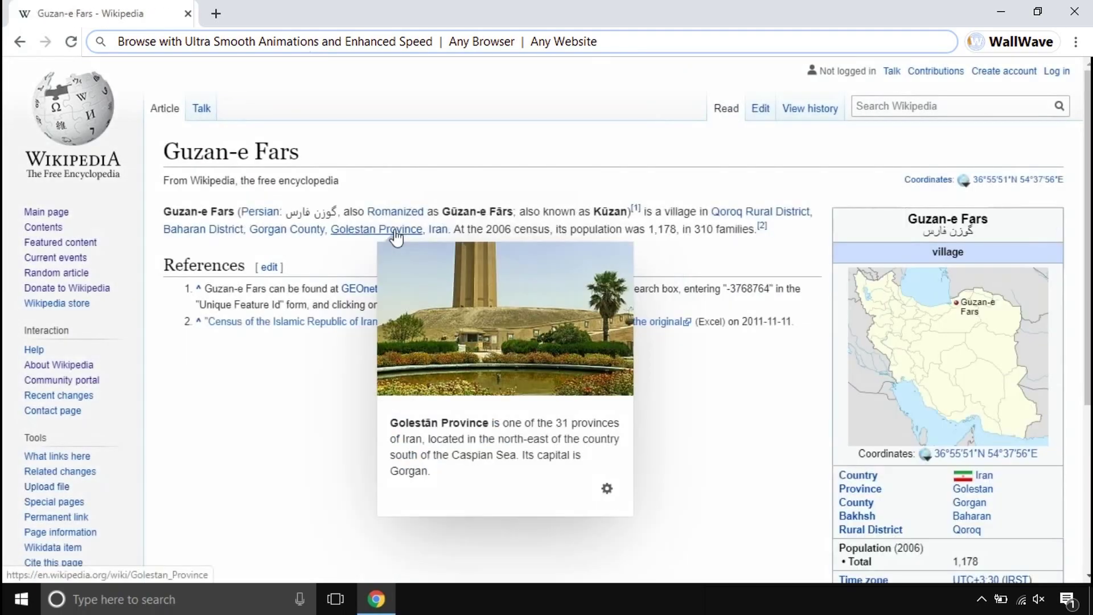
click(395, 237)
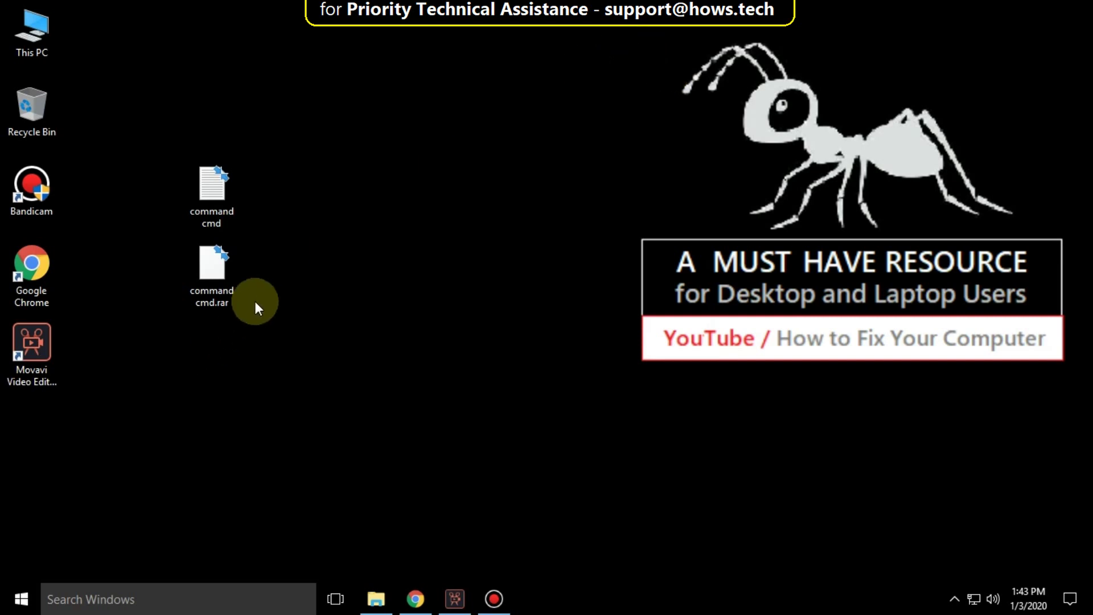
right_click(225, 283)
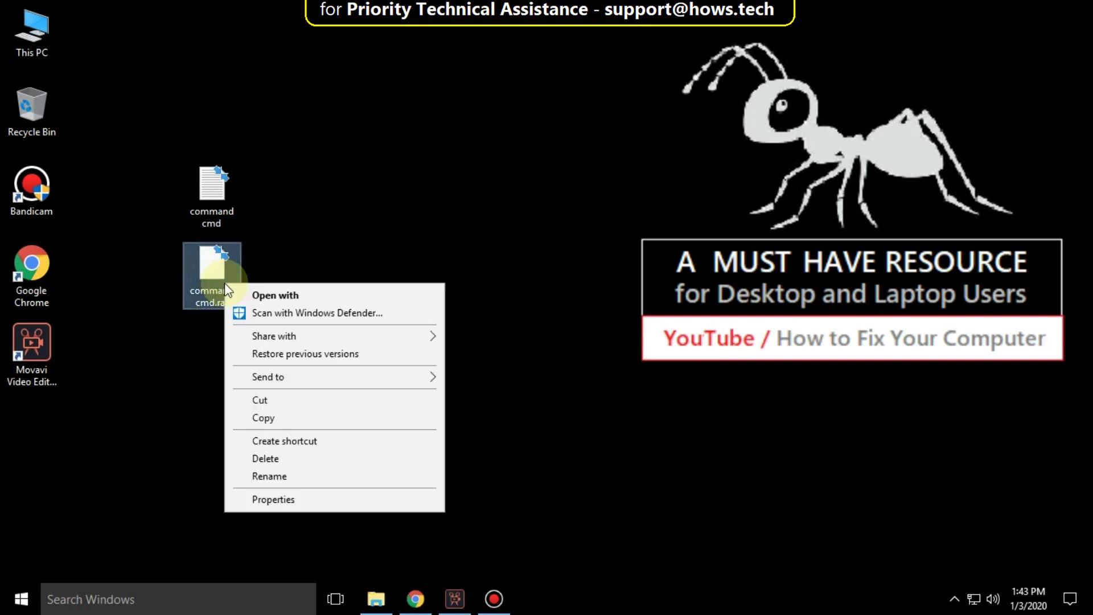
click(279, 503)
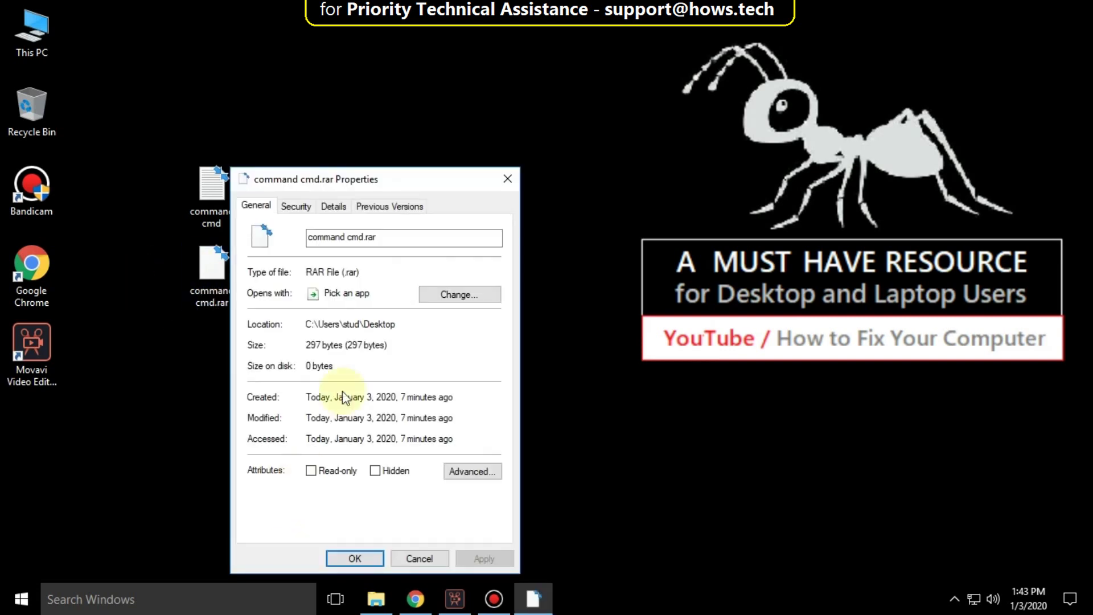
drag(358, 272, 306, 272)
click(356, 554)
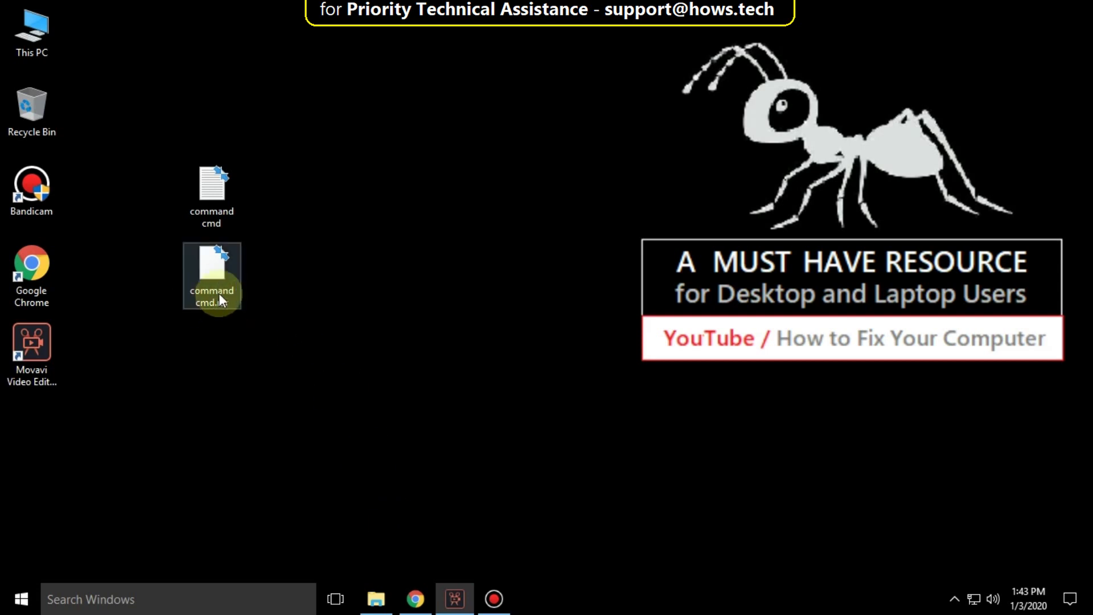
click(415, 599)
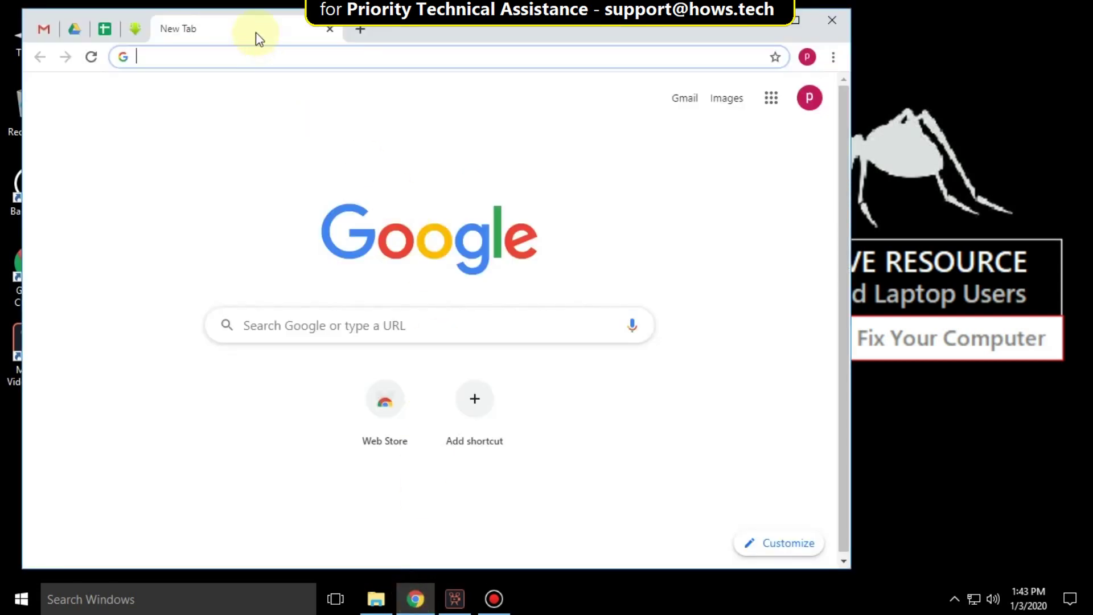
click(795, 21)
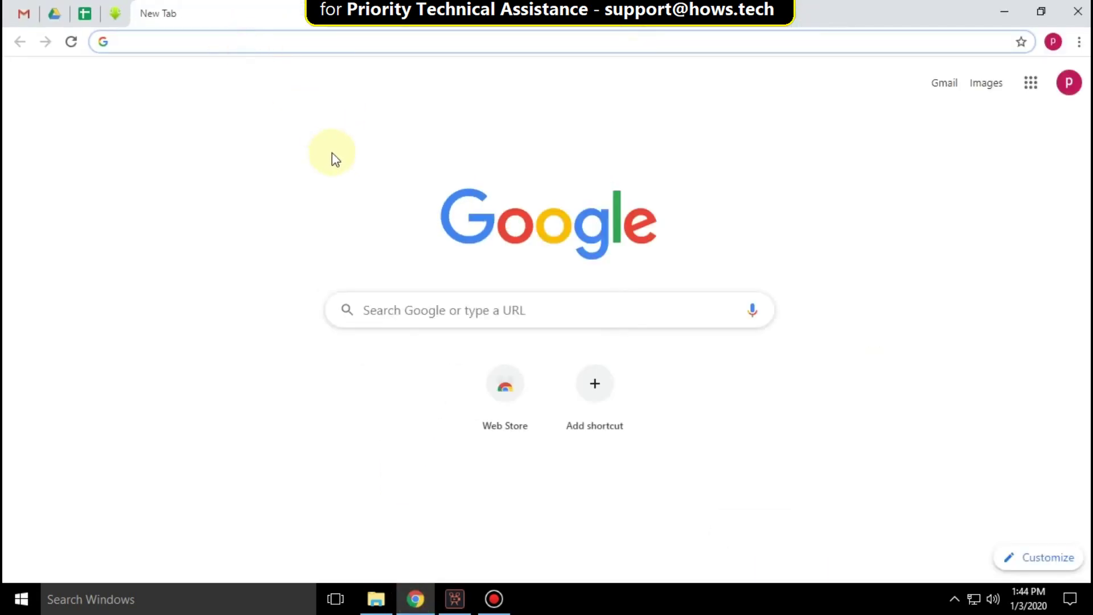
text(www.)
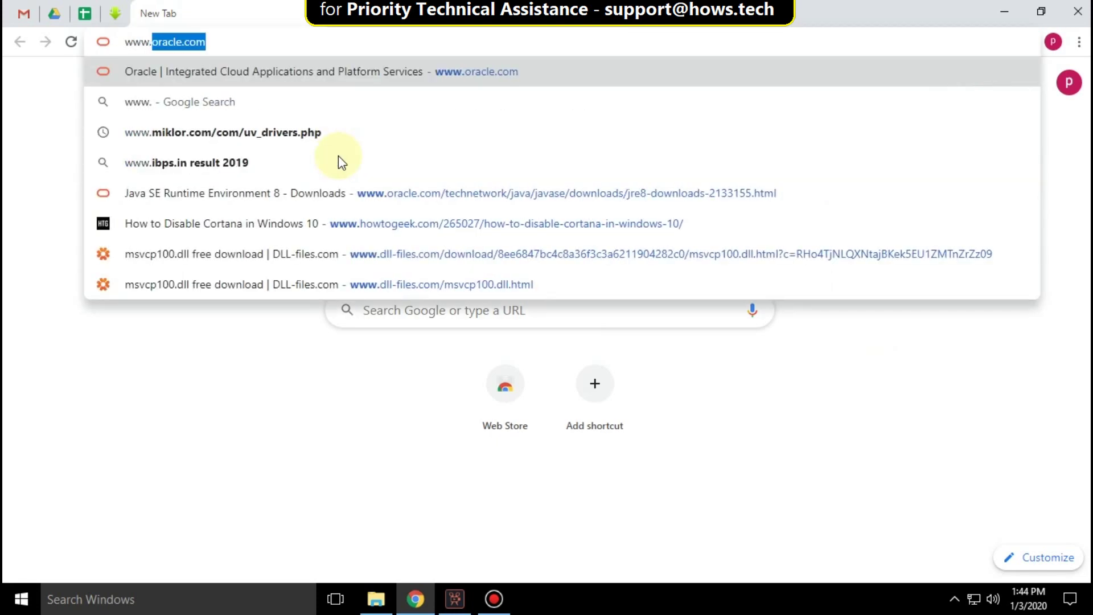
text(rarlab)
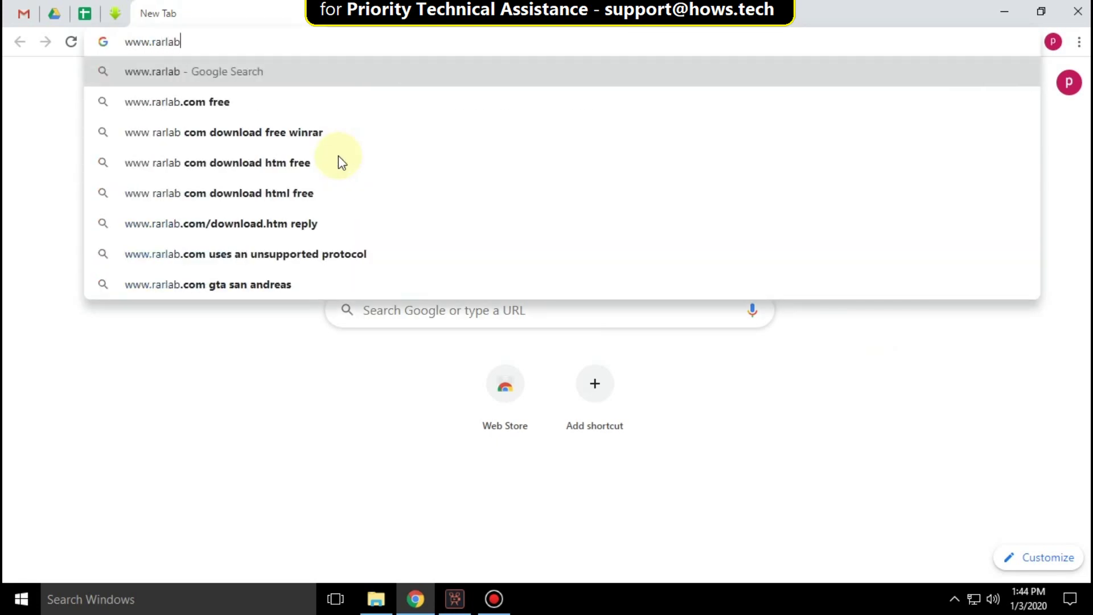
text(.com)
key(Return)
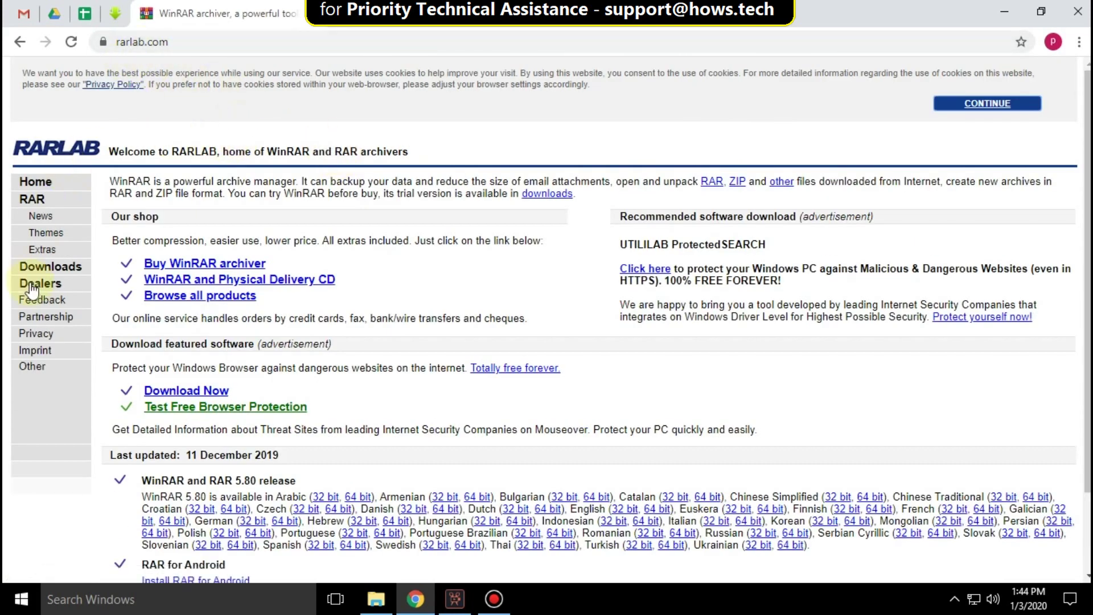
click(51, 270)
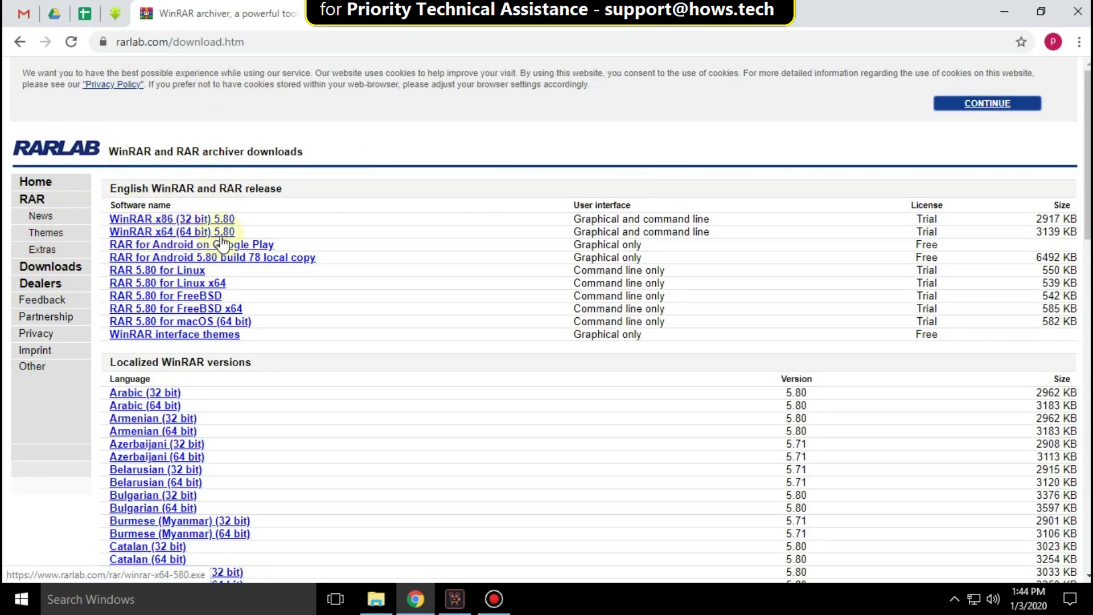
Step: Check in This PC's Properties that the system type is 64-bit, then close it
click(1001, 12)
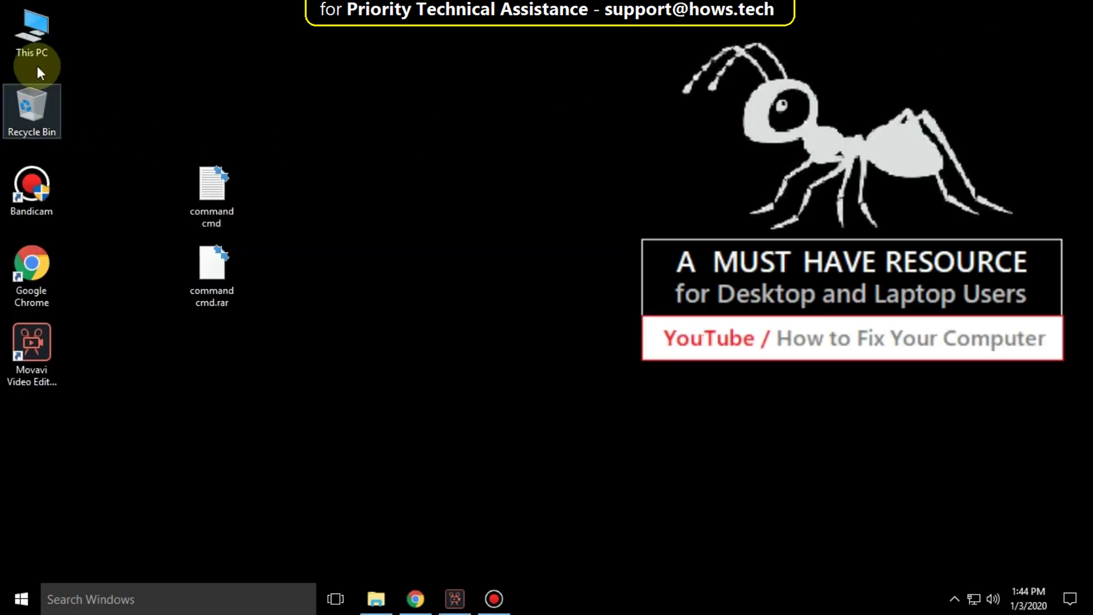
right_click(34, 29)
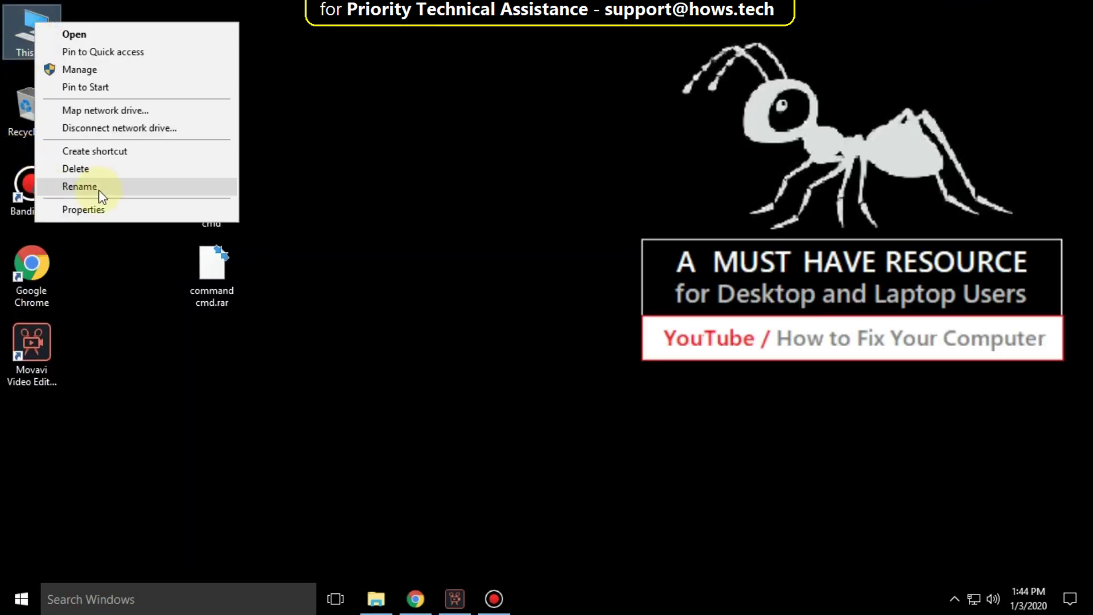
click(87, 210)
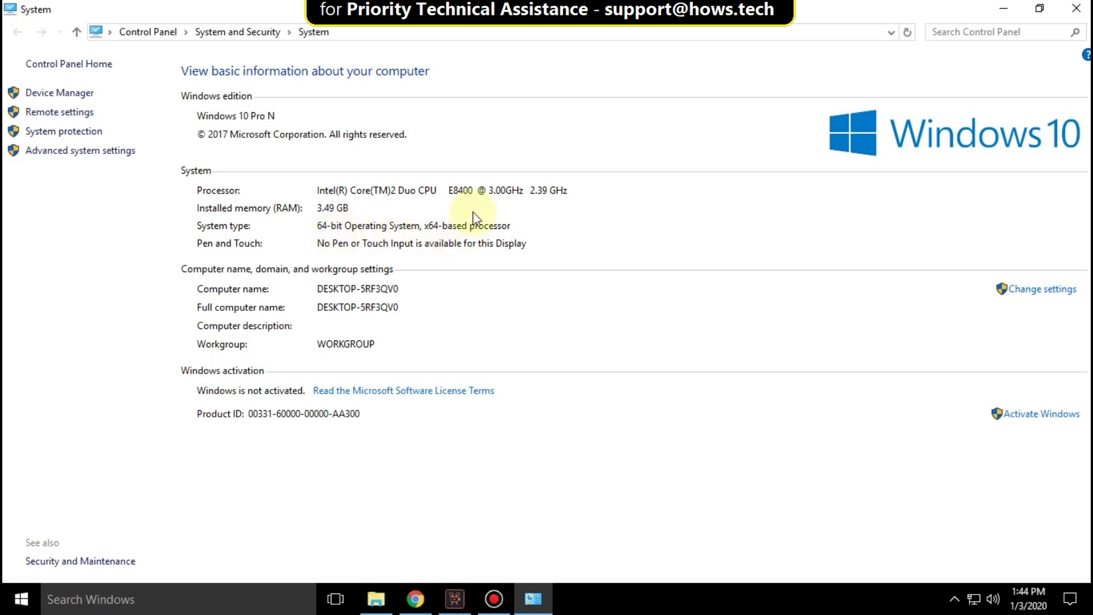
click(1076, 8)
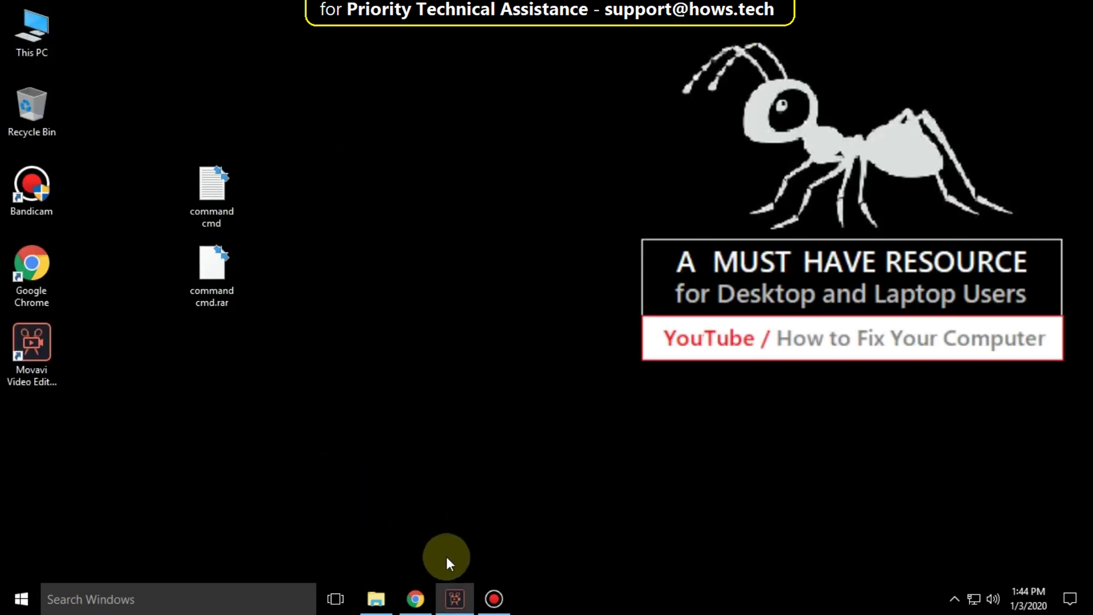
Step: Download WinRAR x64 5.80 and show winrar-x64-580 in a maximized Downloads folder
click(415, 599)
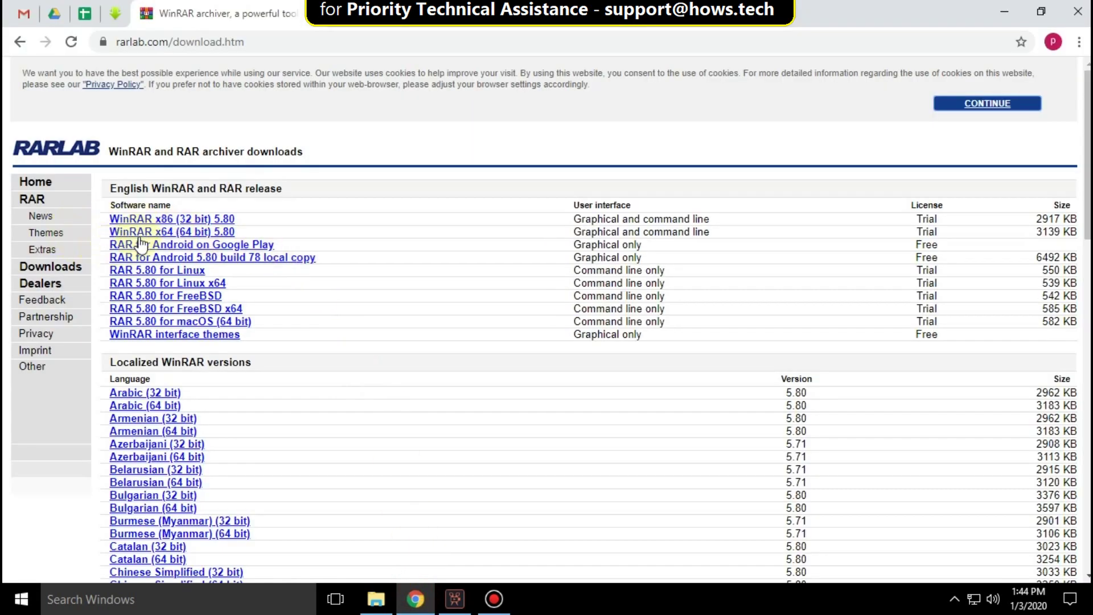
click(191, 236)
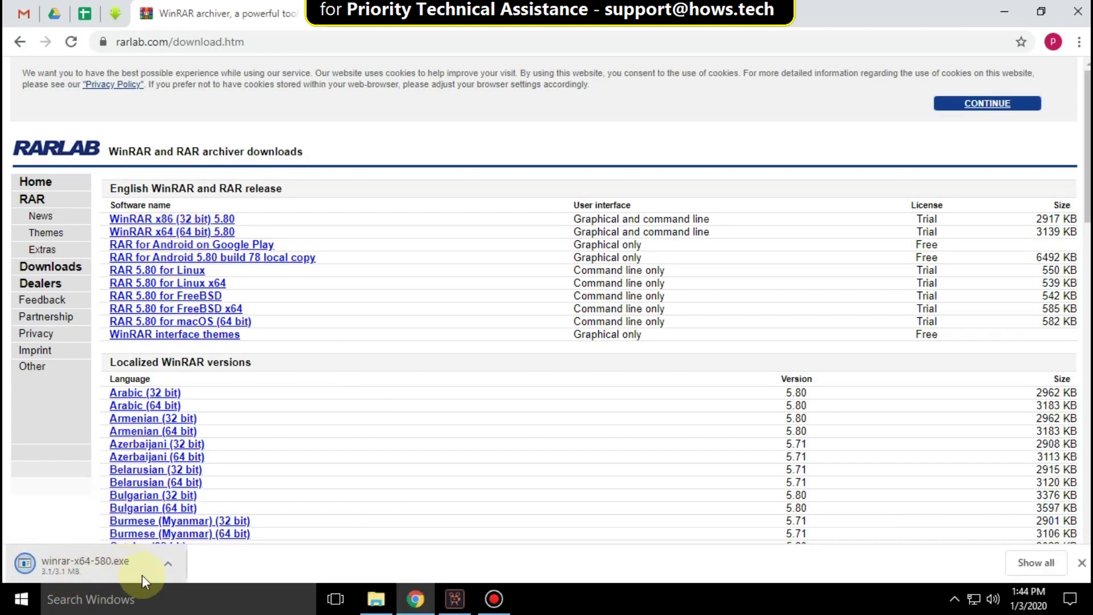
click(168, 563)
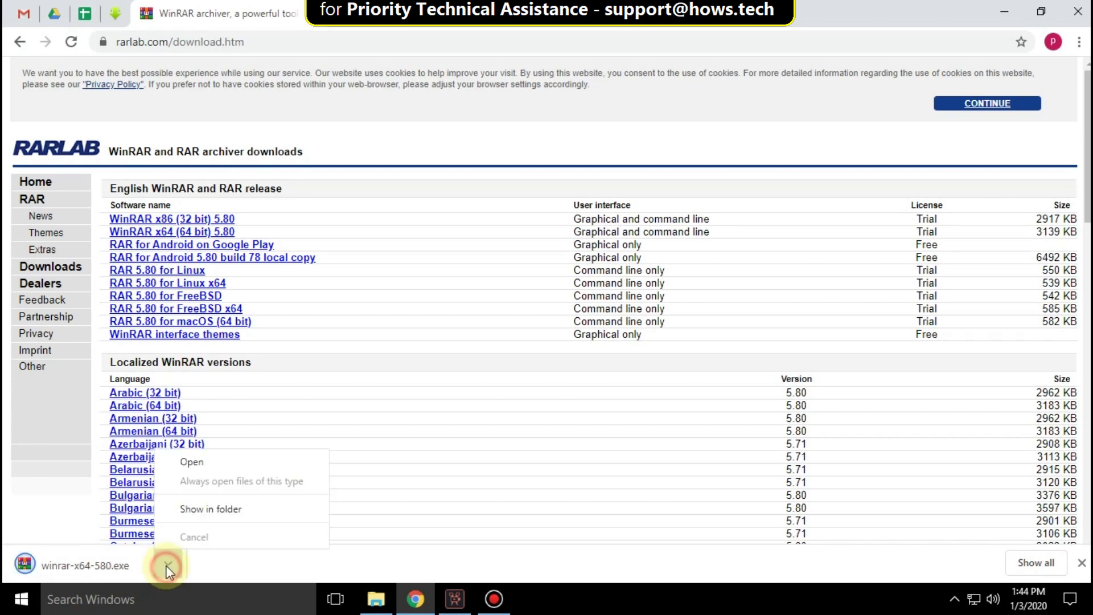
click(201, 512)
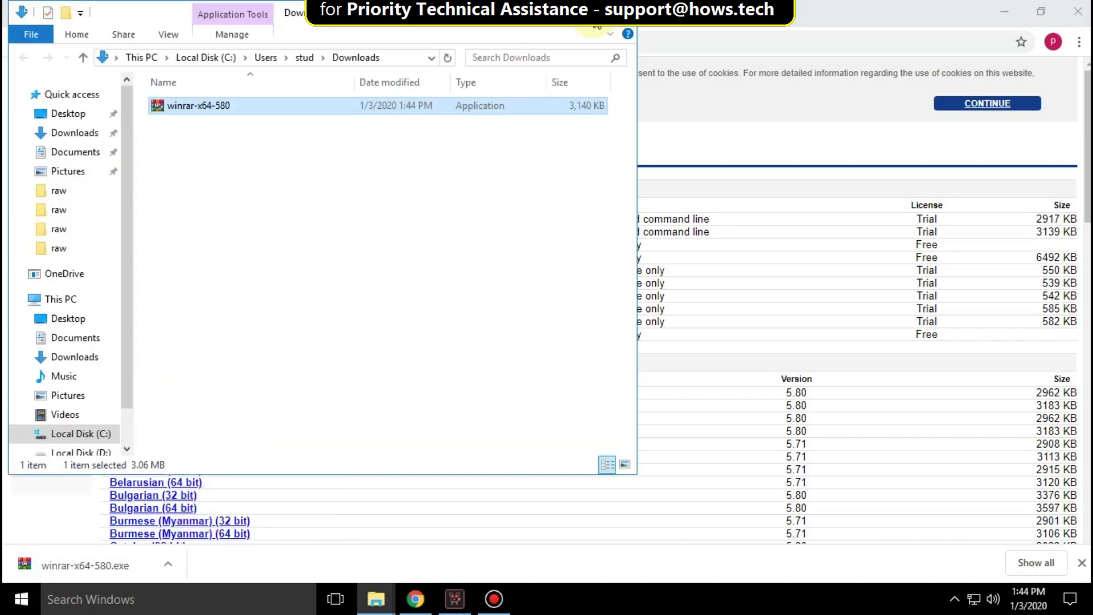
click(596, 24)
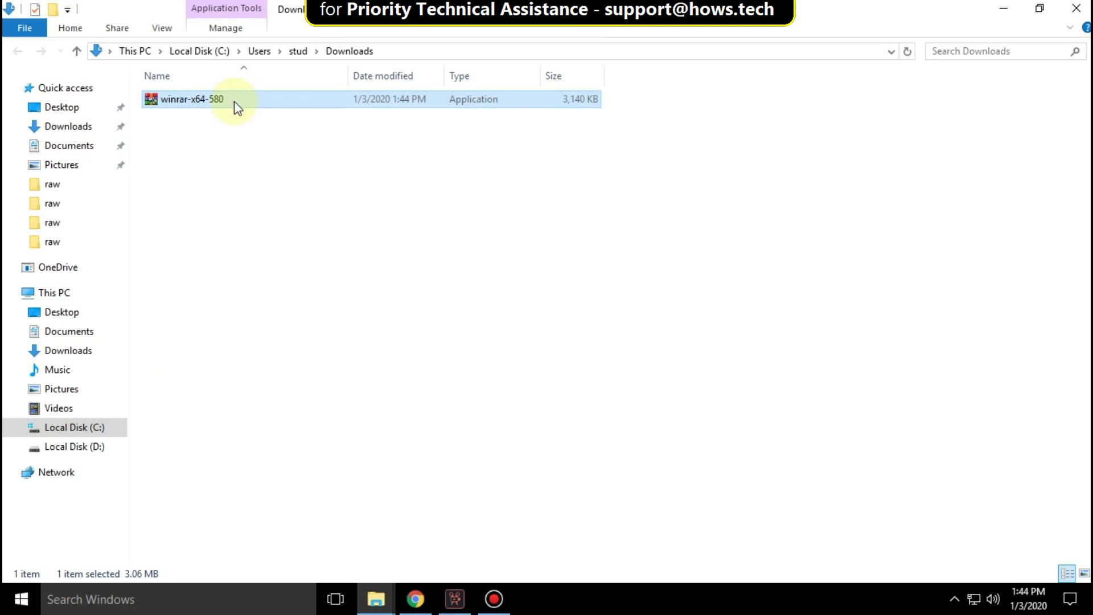
Step: Open winrar-x64-580 from Downloads, choose Install anyway, and bring up its permission prompt
right_click(234, 101)
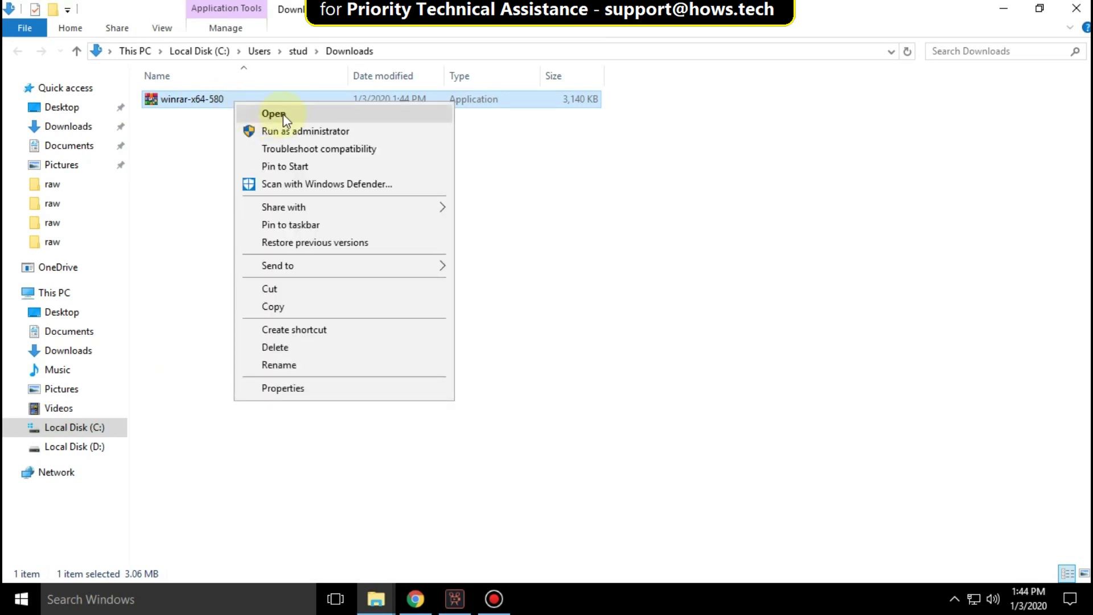
click(282, 114)
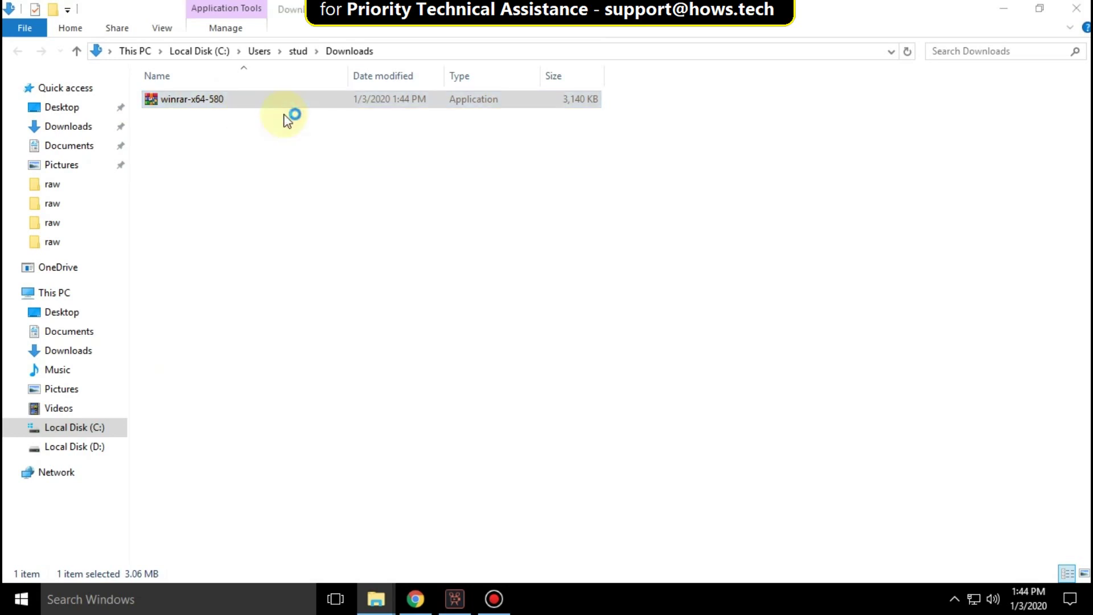
click(696, 430)
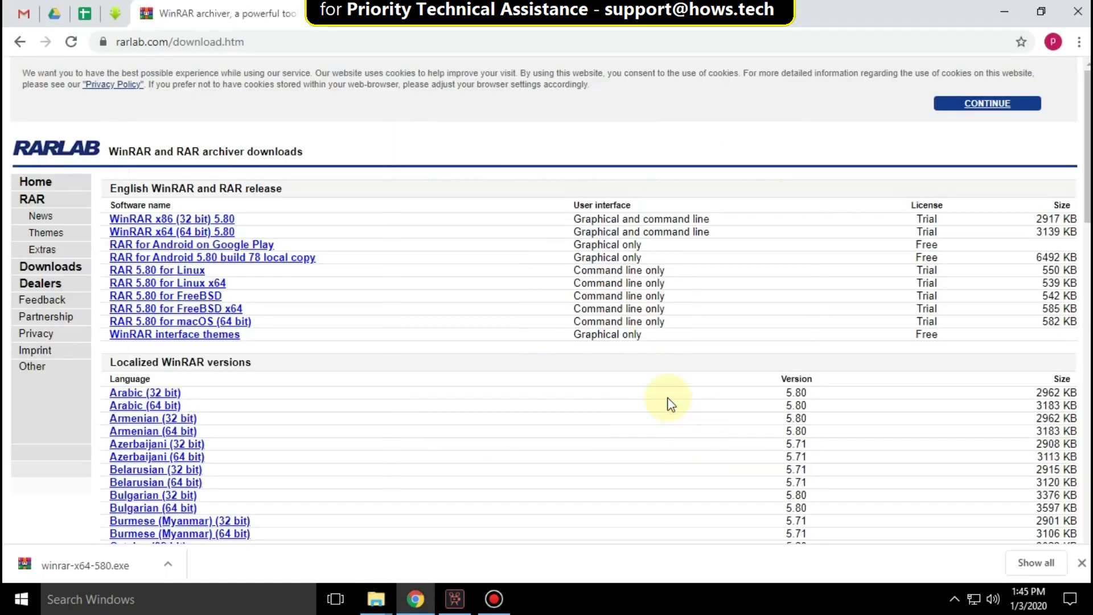
click(1005, 12)
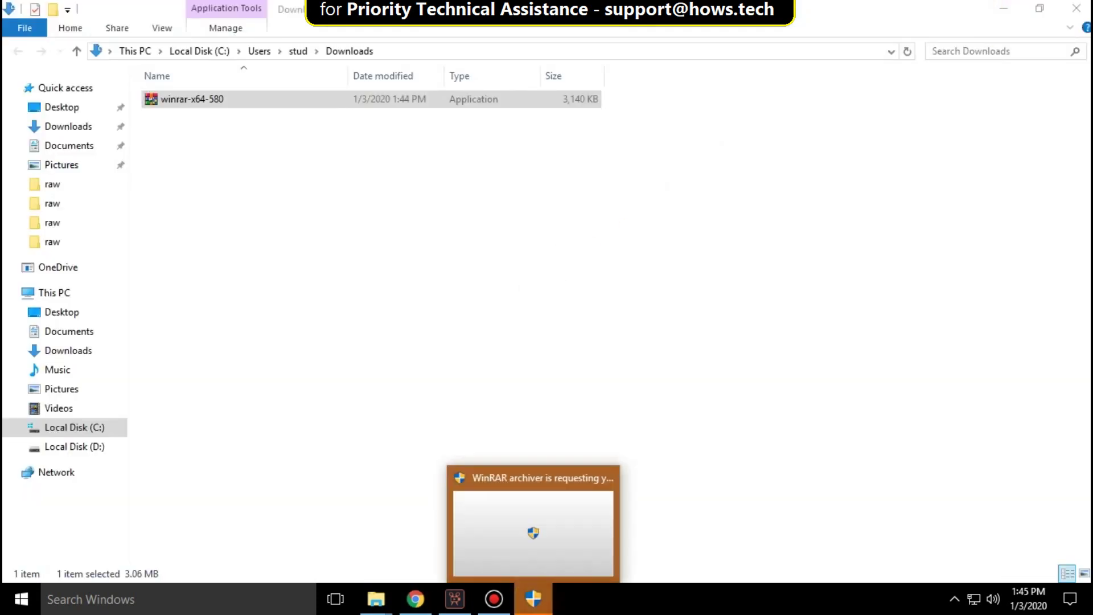
click(532, 599)
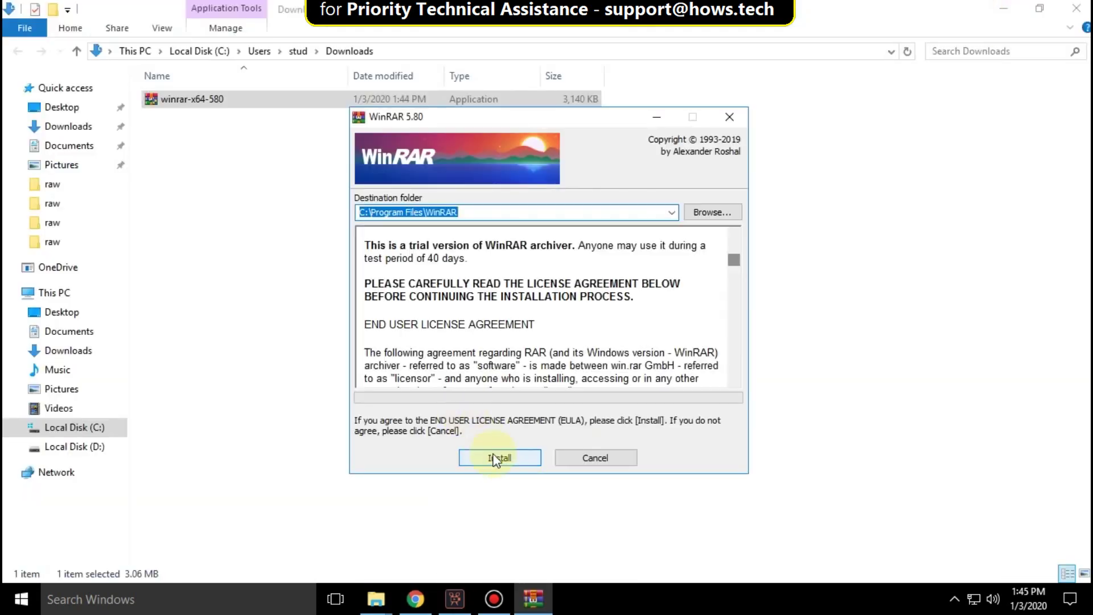
Step: Install WinRAR 5.80 with default associations, then close the Start Menu and Downloads windows
click(493, 459)
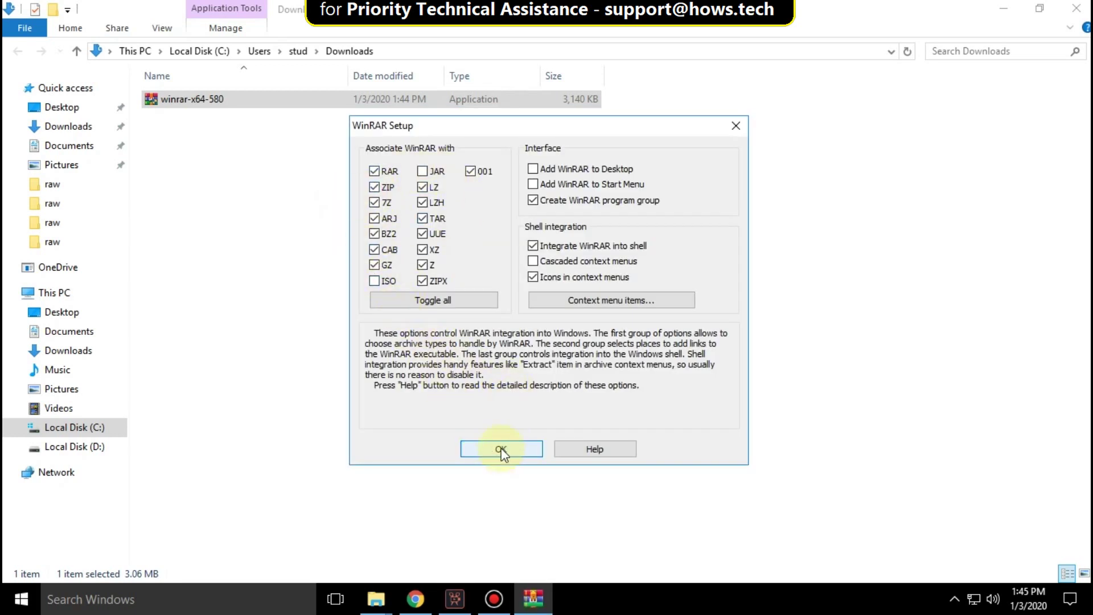
click(502, 450)
click(537, 449)
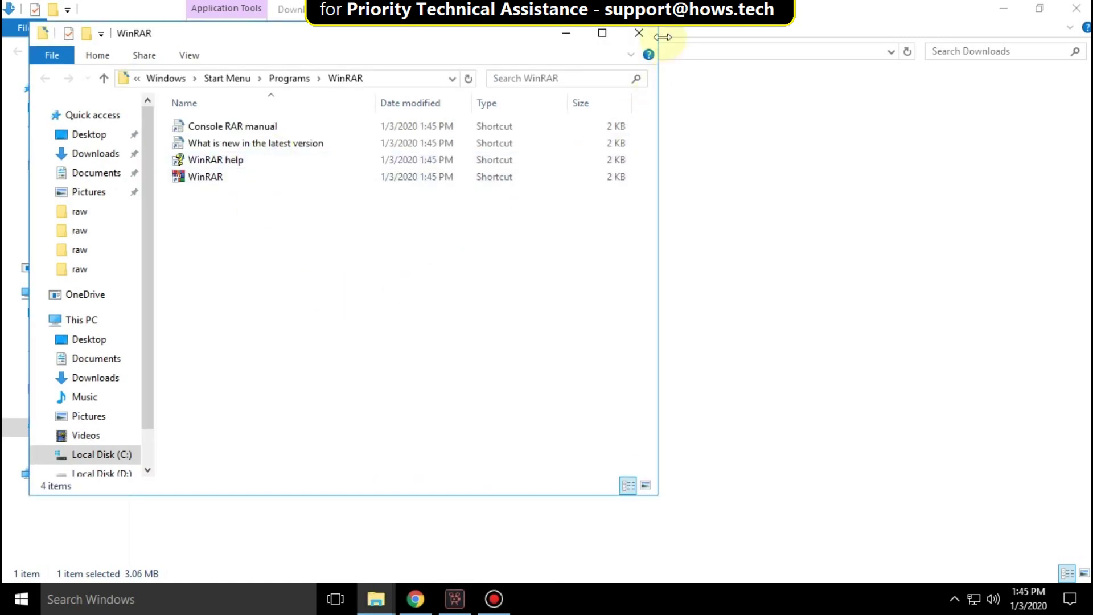
click(639, 33)
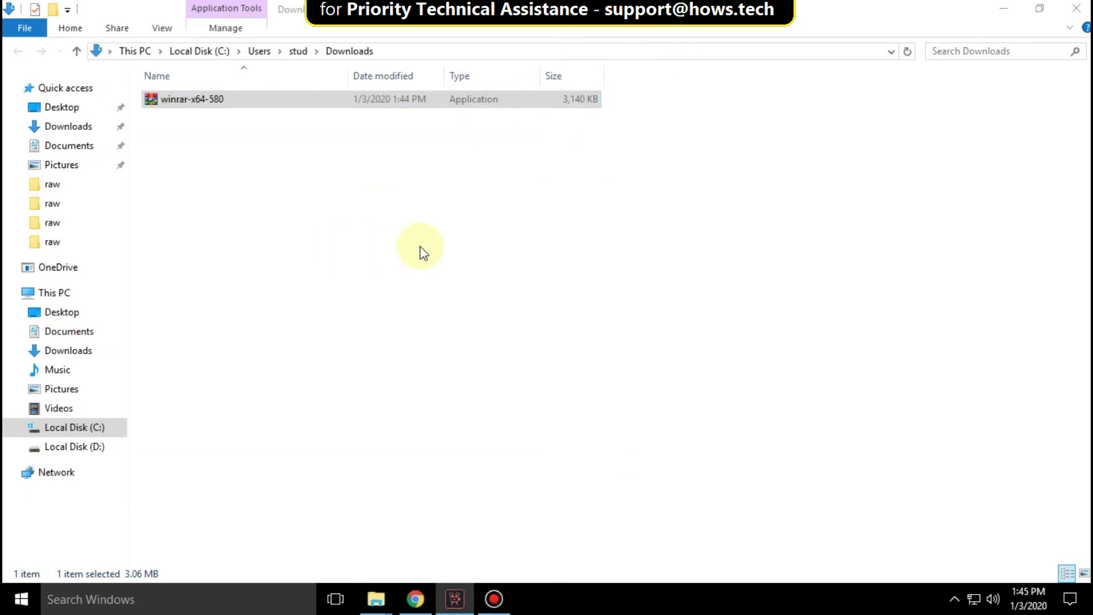
click(1074, 12)
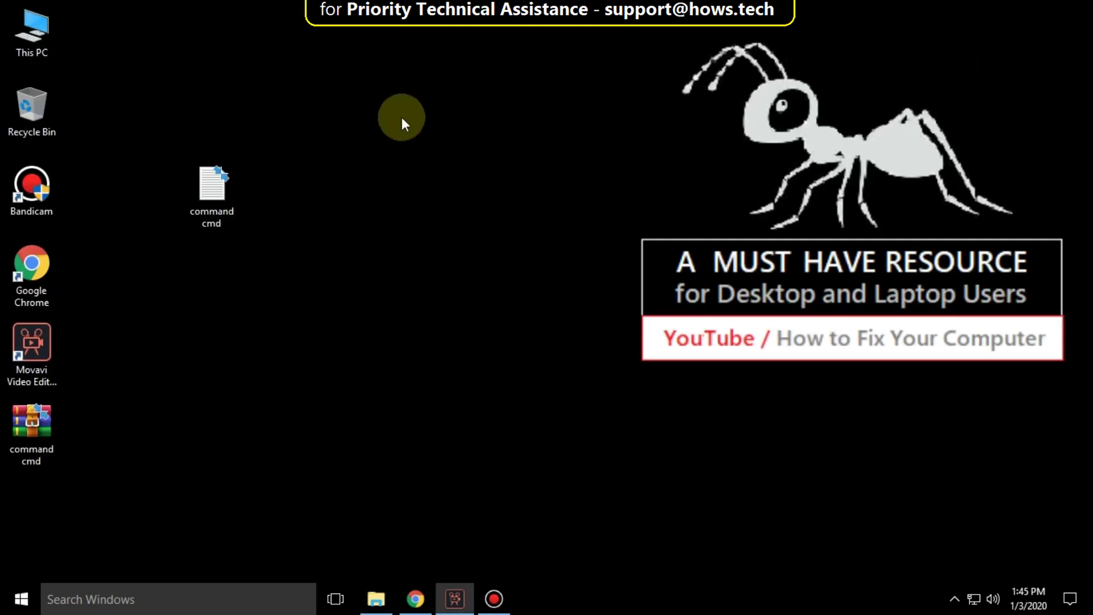
Step: Move the command cmd archive below the text file and confirm its .rar type in Properties
drag(34, 427, 203, 316)
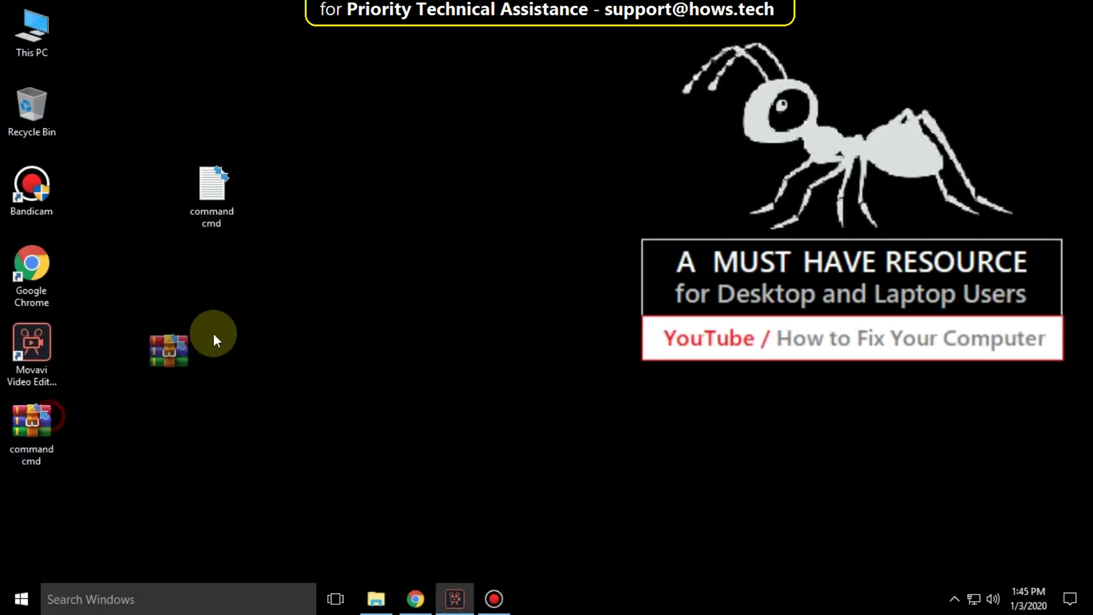
right_click(219, 299)
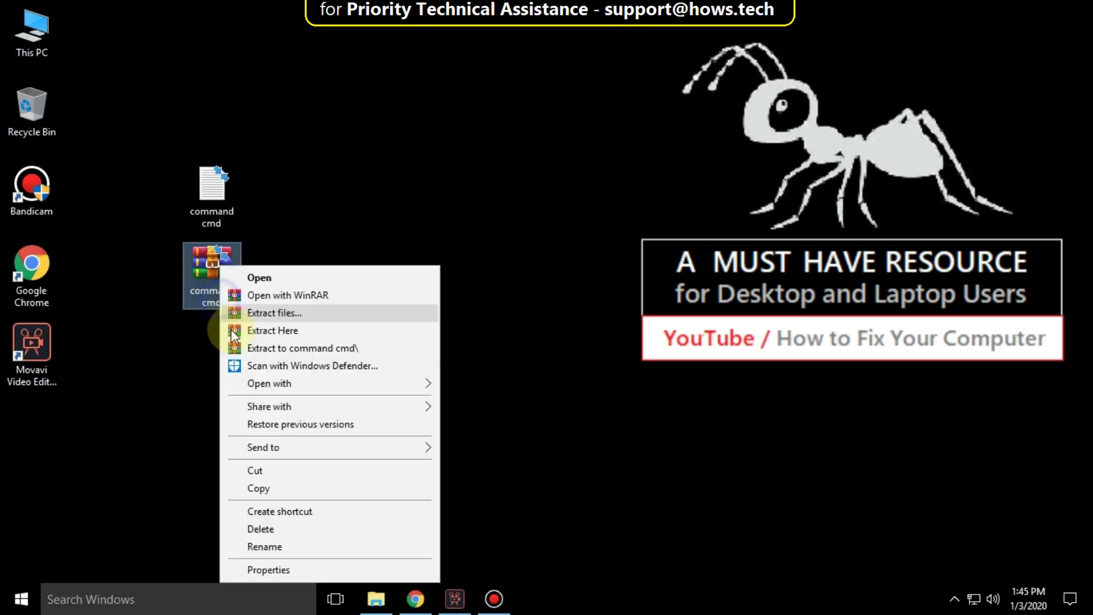
click(291, 568)
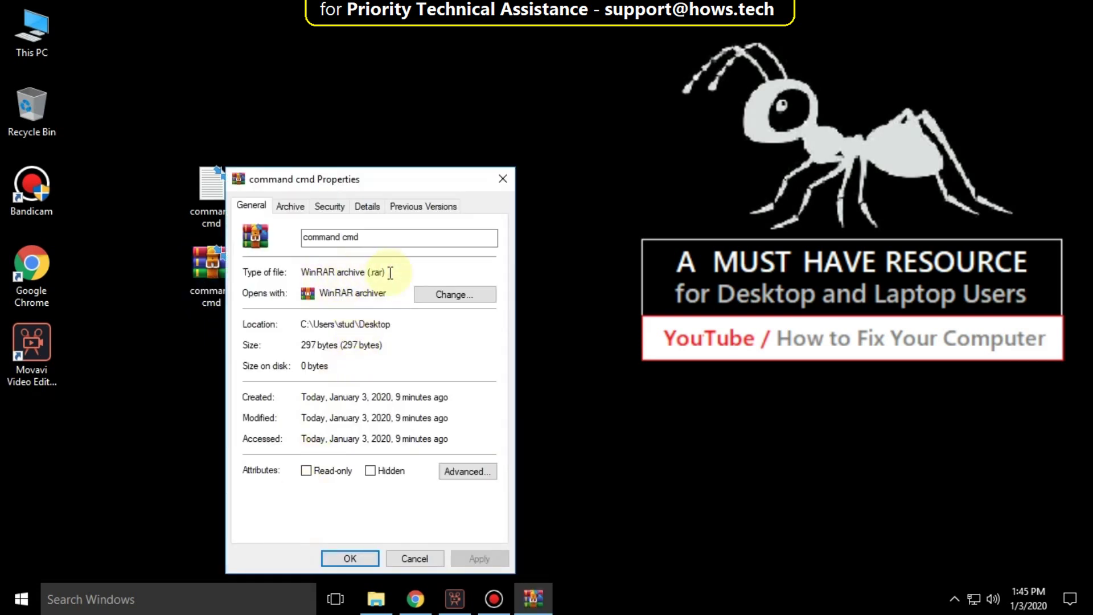
double_click(382, 273)
click(503, 179)
Step: Open the archive in WinRAR, select its text document, and close the window
right_click(221, 267)
click(259, 278)
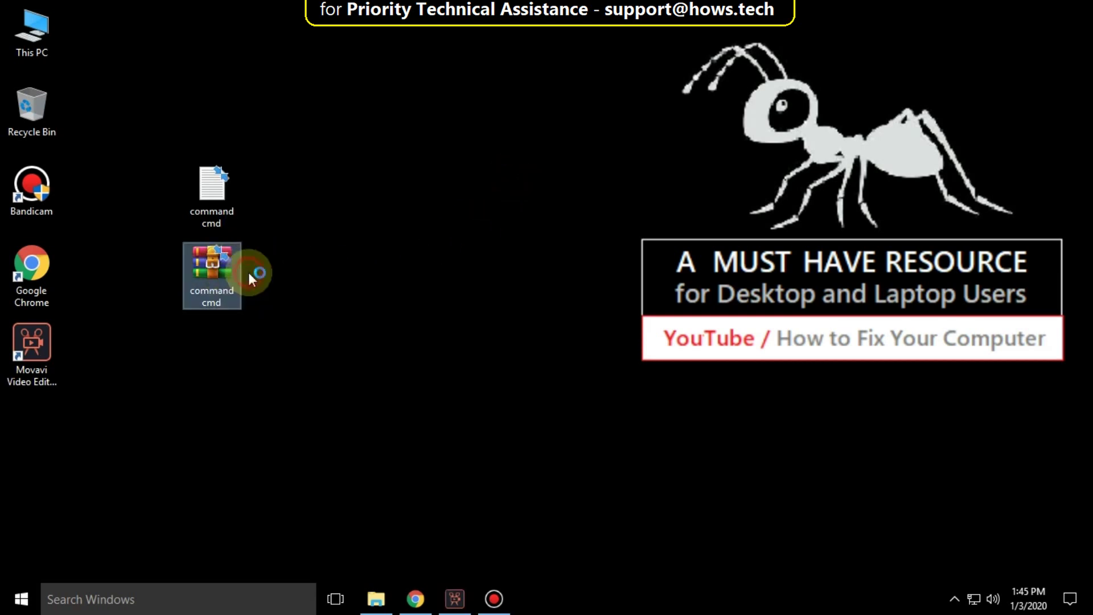
click(867, 36)
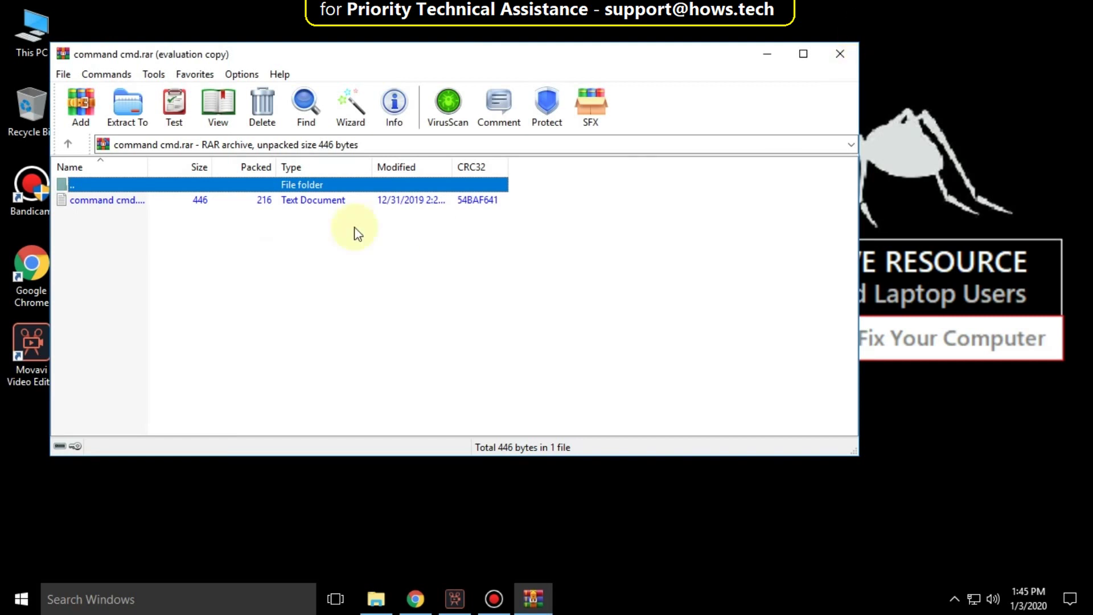
click(291, 202)
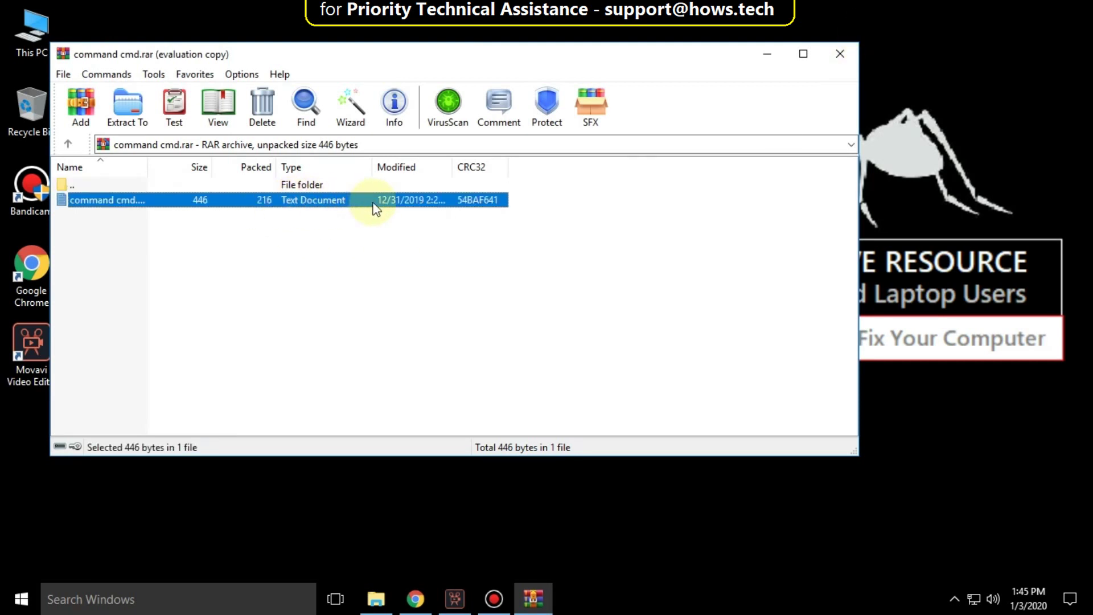
click(846, 51)
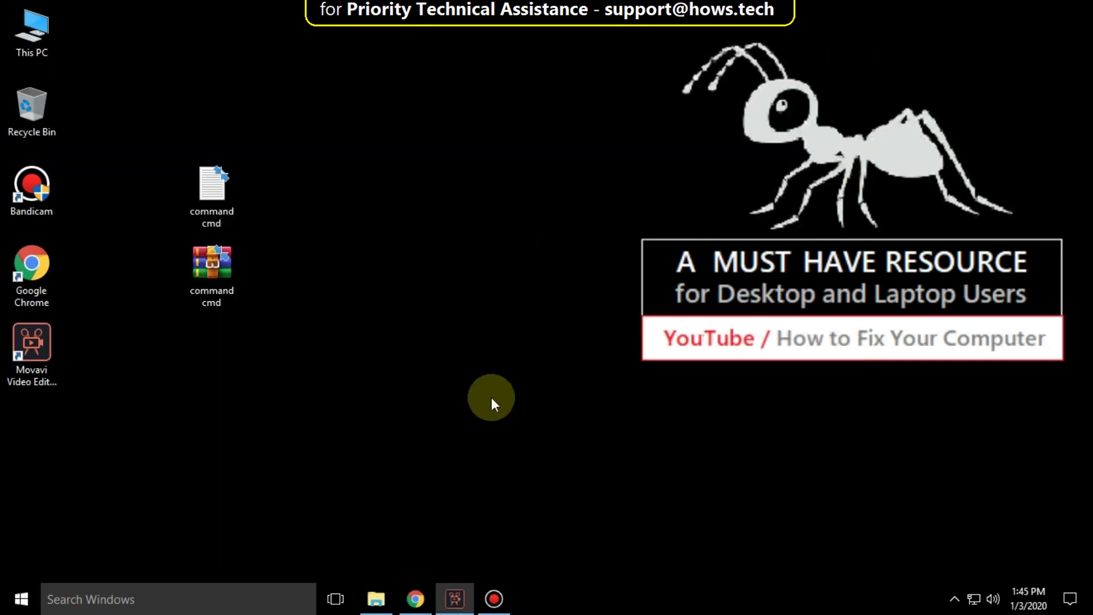
Step: Extract the command cmd archive onto the desktop and select the resulting text file
right_click(221, 274)
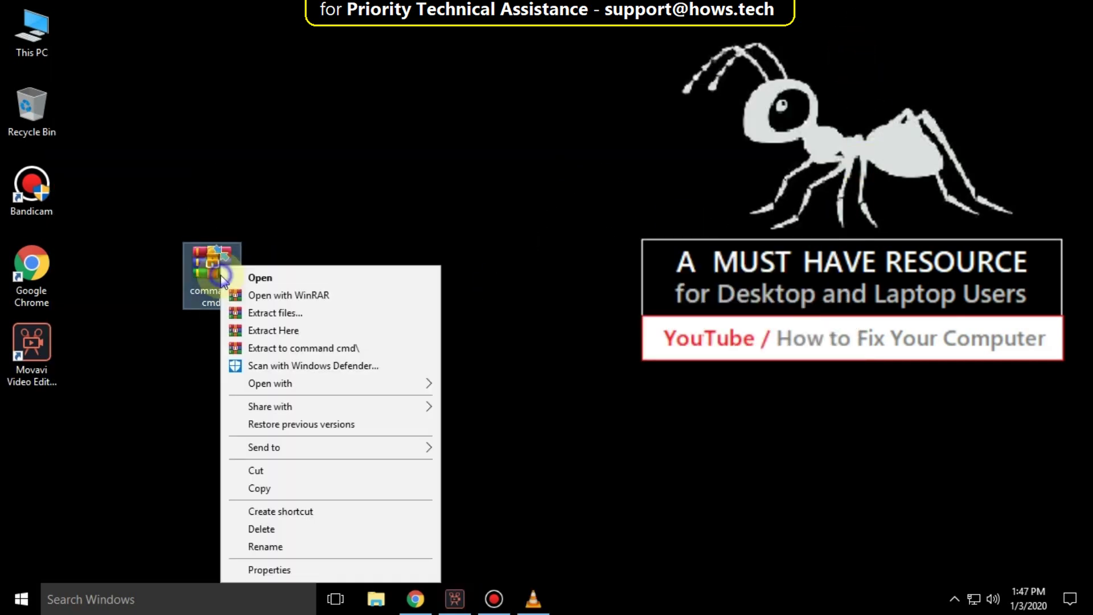
click(276, 332)
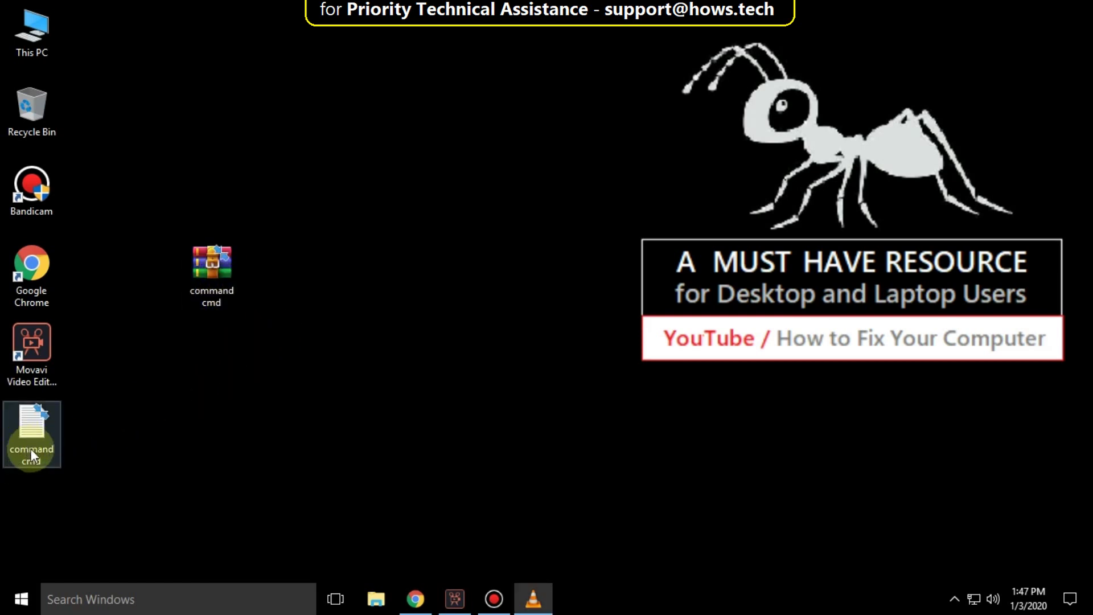
click(31, 448)
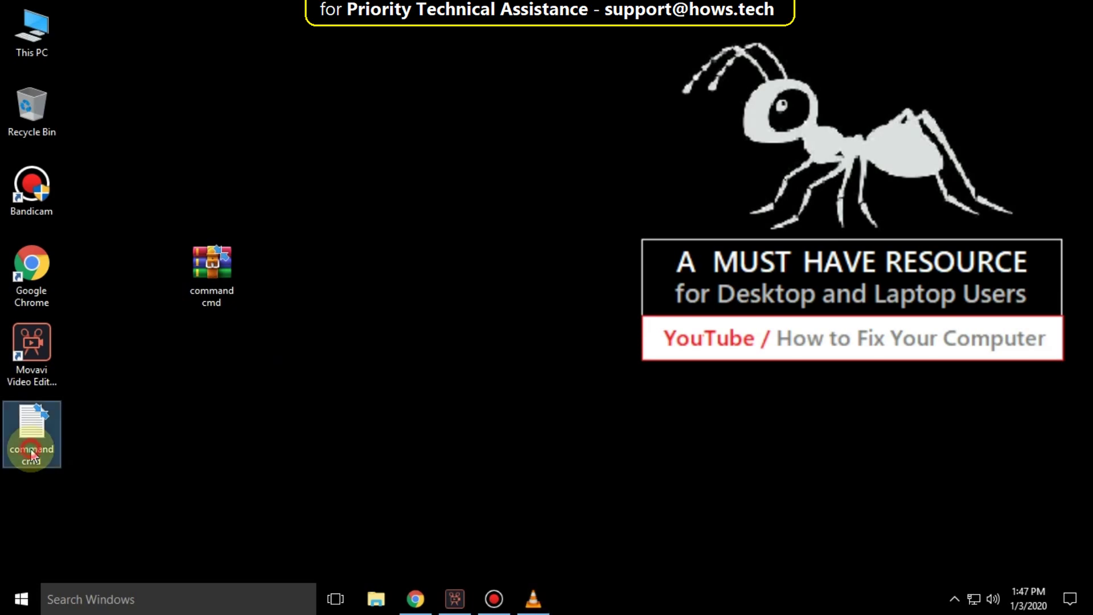